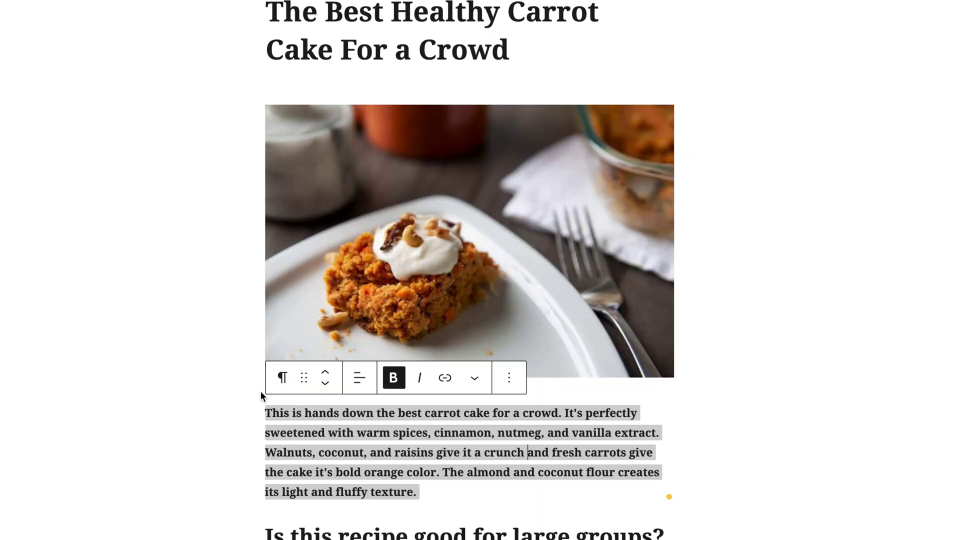
Open the link options for the bold introductory paragraph of the carrot cake post.
{"action": "left_click", "coordinate": [445, 379]}
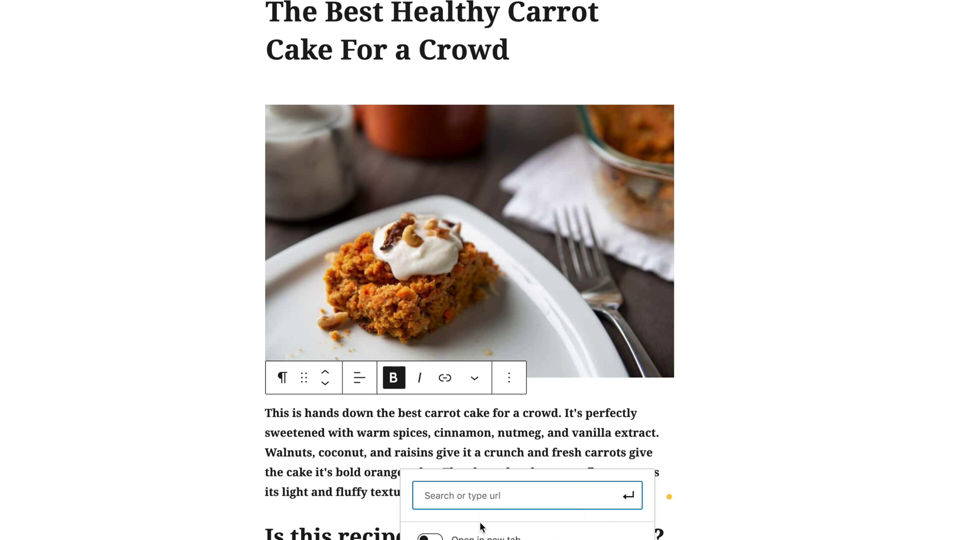
{"action": "key", "text": "Tab"}
{"action": "key", "text": "space"}
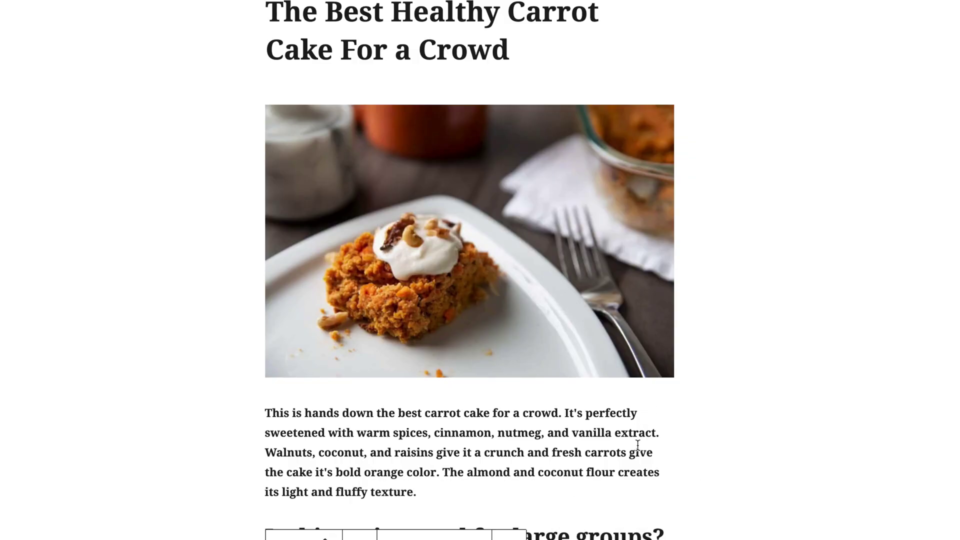
Review the post's sections on serving large groups and whether the carrot cake is healthy, including their images.
{"action": "key", "text": "Down"}
{"action": "key", "text": "Down"}
{"action": "key", "text": "Down"}
{"action": "key", "text": "Down"}
{"action": "key", "text": "Down"}
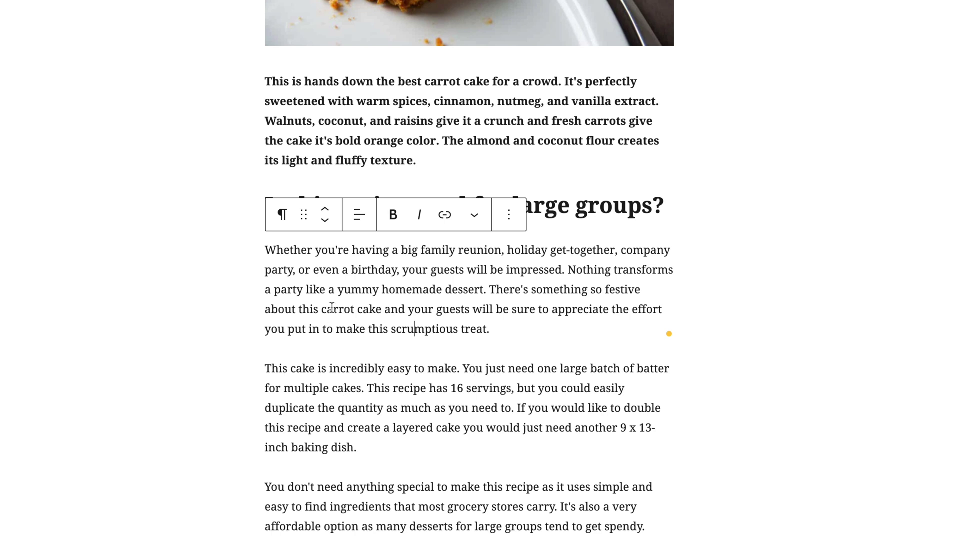
{"action": "left_click", "coordinate": [466, 494]}
{"action": "key", "text": "Down"}
{"action": "key", "text": "Down"}
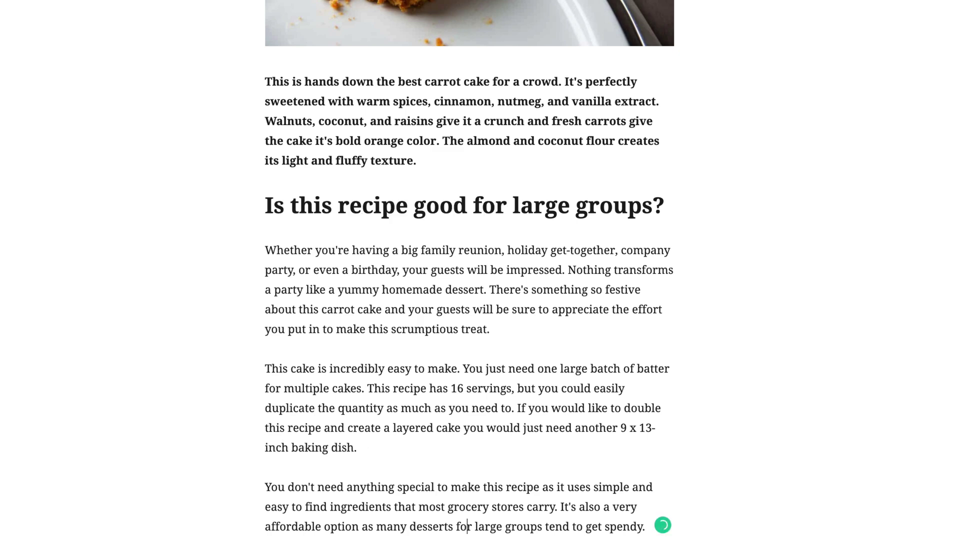
{"action": "scroll", "coordinate": [469, 270], "scroll_direction": "down", "scroll_amount": 3}
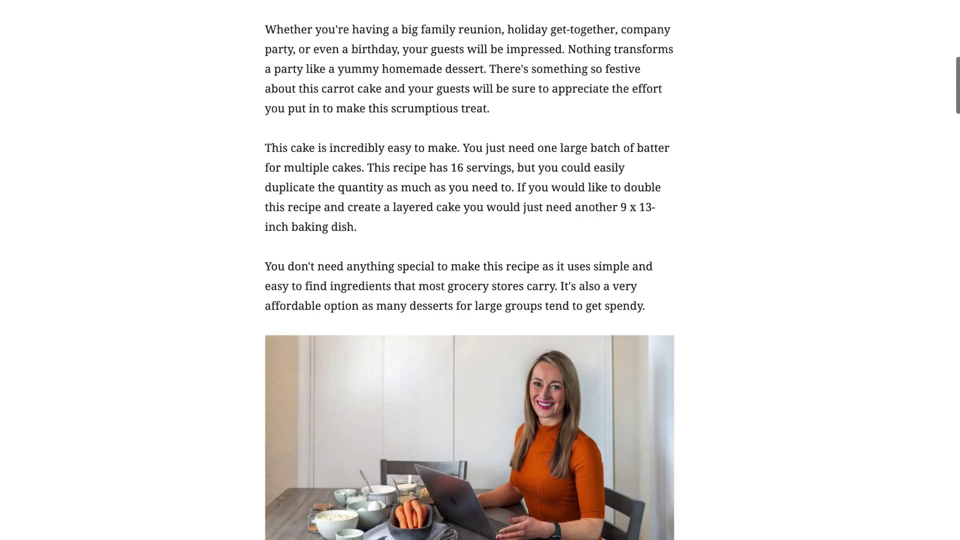
{"action": "left_click", "coordinate": [467, 505]}
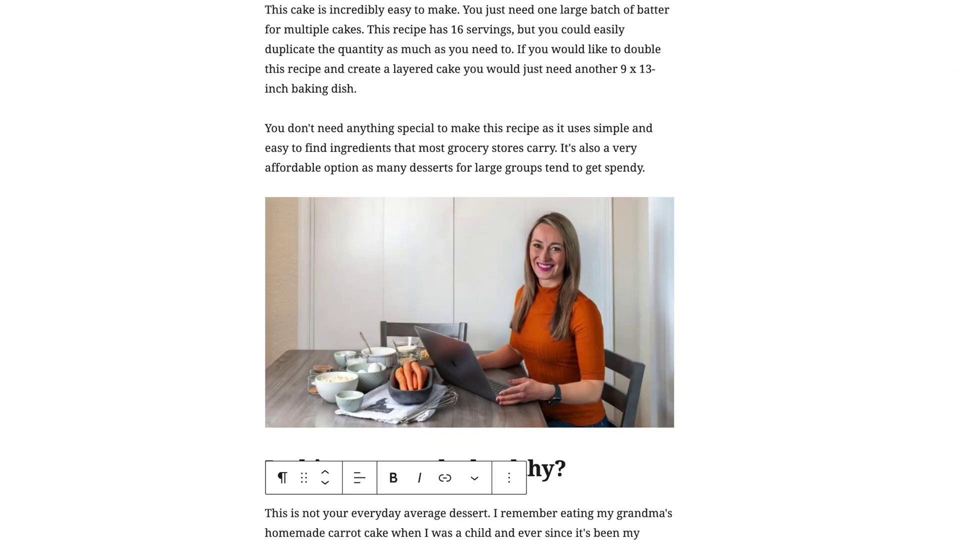
{"action": "scroll", "coordinate": [469, 270], "scroll_direction": "down", "scroll_amount": 3}
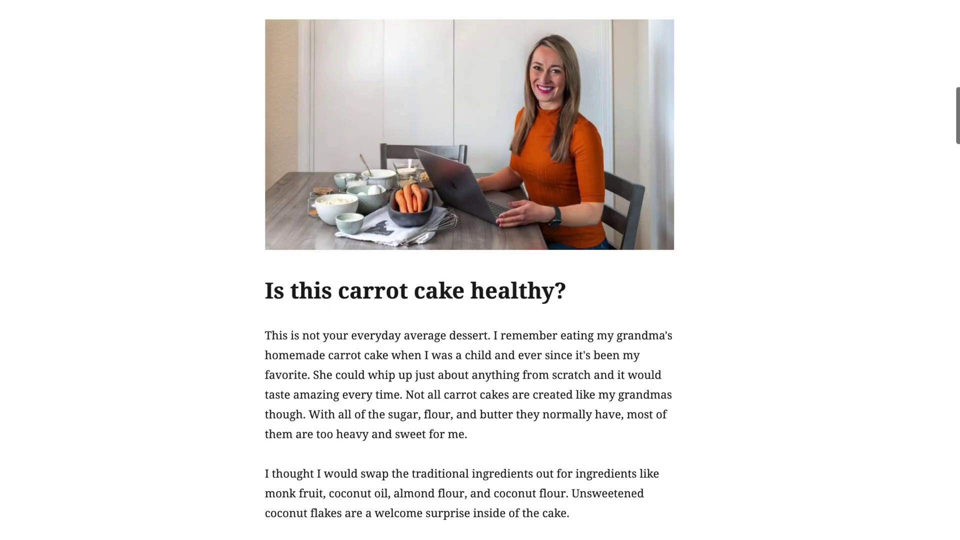
{"action": "scroll", "coordinate": [470, 270], "scroll_direction": "down", "scroll_amount": 2}
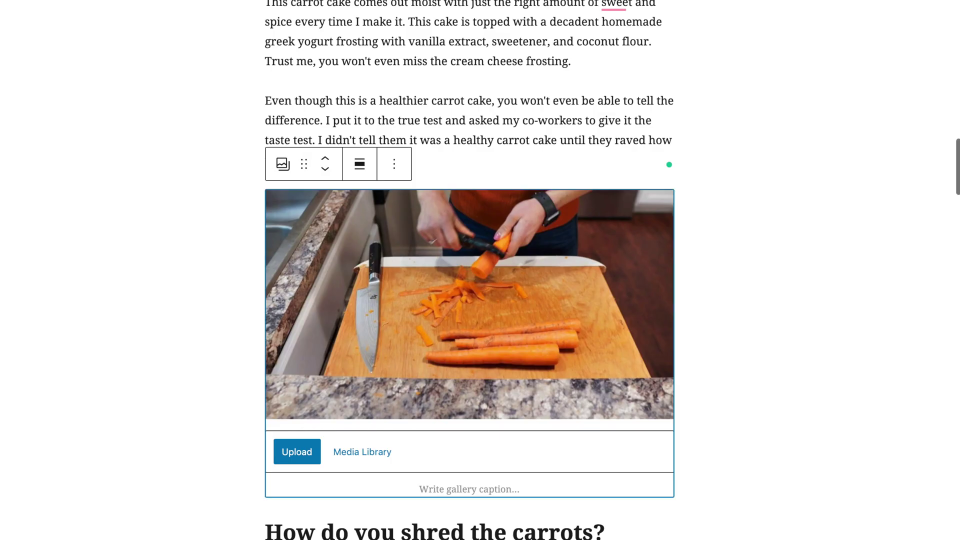
Examine the "How do you shred the carrots?" heading and the short paragraphs beneath it.
{"action": "triple_click", "coordinate": [435, 532]}
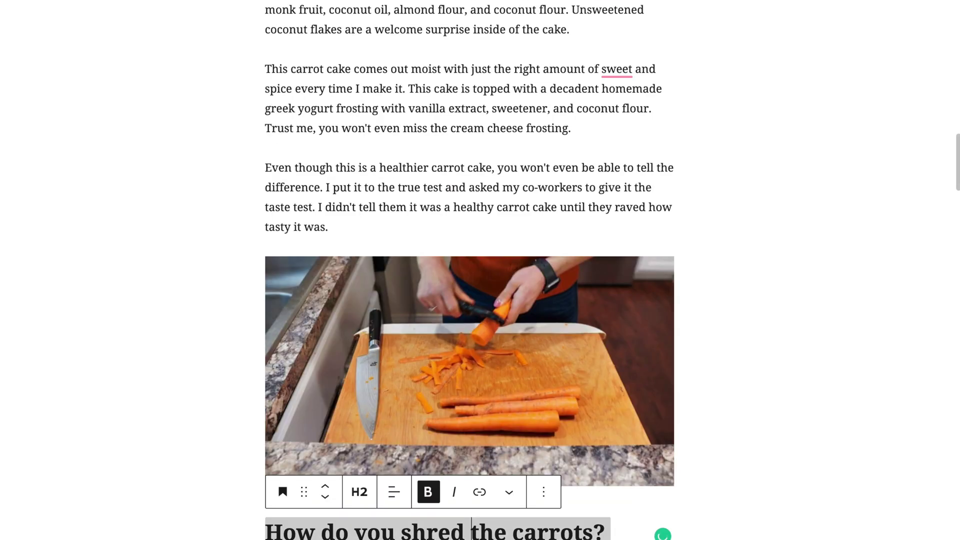
{"action": "left_click", "coordinate": [435, 538]}
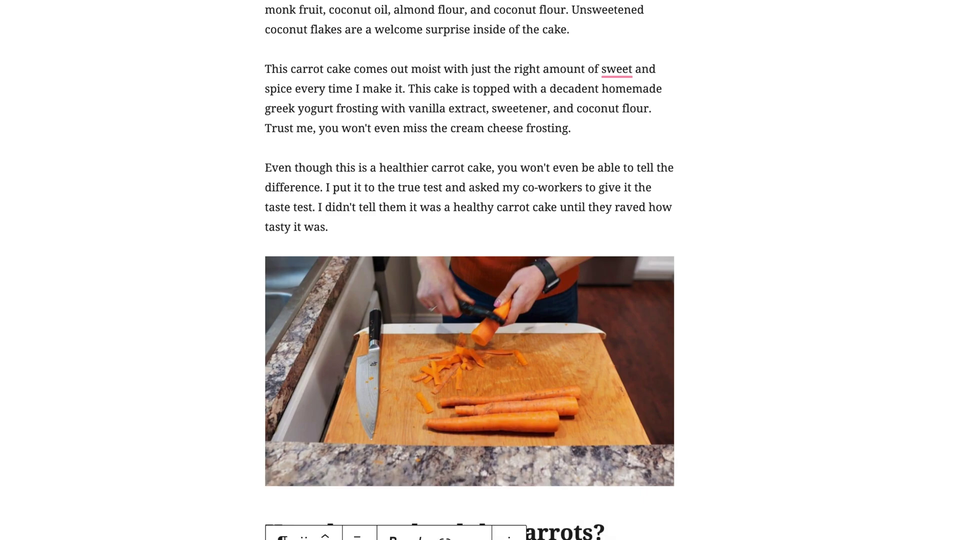
{"action": "key", "text": "Down"}
{"action": "key", "text": "Down"}
{"action": "key", "text": "Down"}
{"action": "key", "text": "Down"}
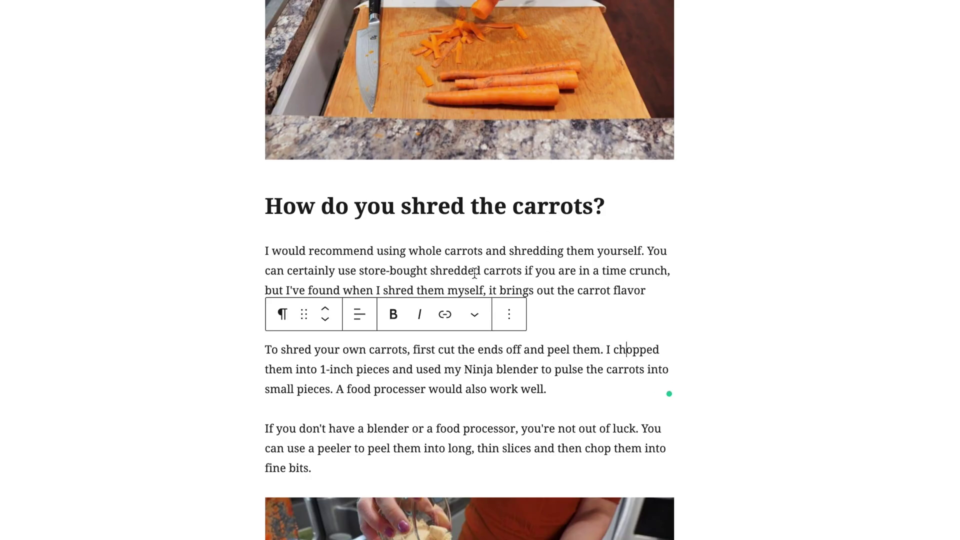
{"action": "mouse_move", "coordinate": [507, 232]}
{"action": "key", "text": "Down"}
{"action": "key", "text": "Down"}
{"action": "key", "text": "Down"}
{"action": "key", "text": "Down"}
{"action": "key", "text": "Down"}
{"action": "key", "text": "Down"}
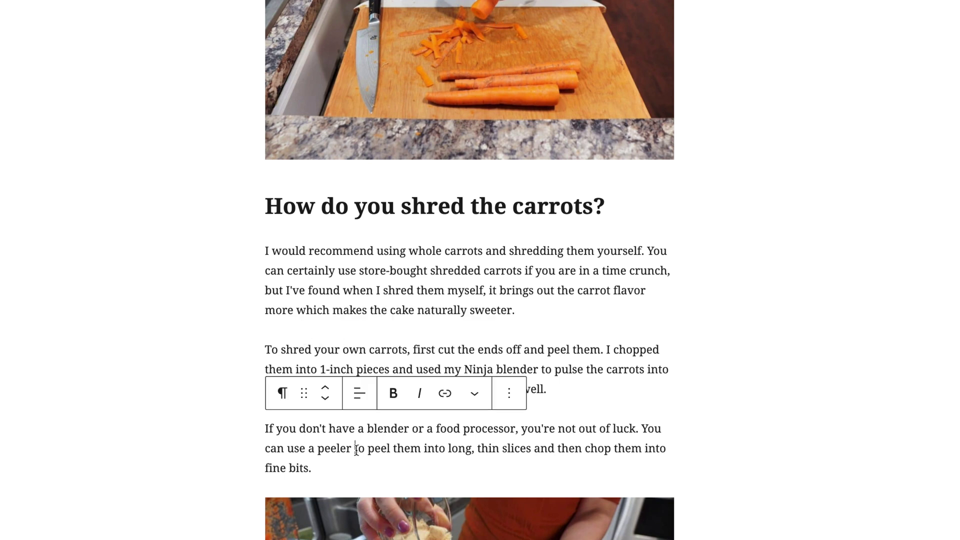
{"action": "key", "text": "Down"}
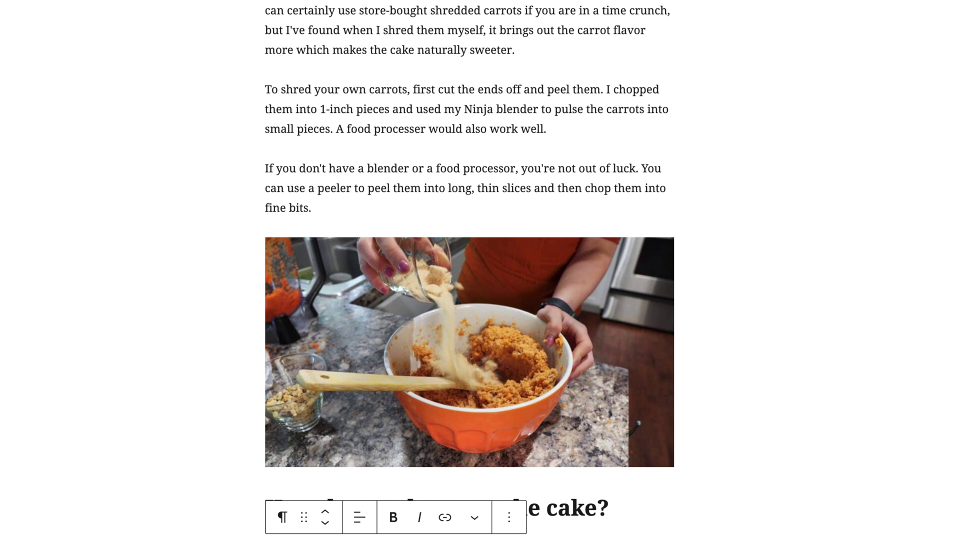
Review the rest of the post, from decorating and making the cake the day before to storage, instructions and frosting.
{"action": "left_click", "coordinate": [615, 508]}
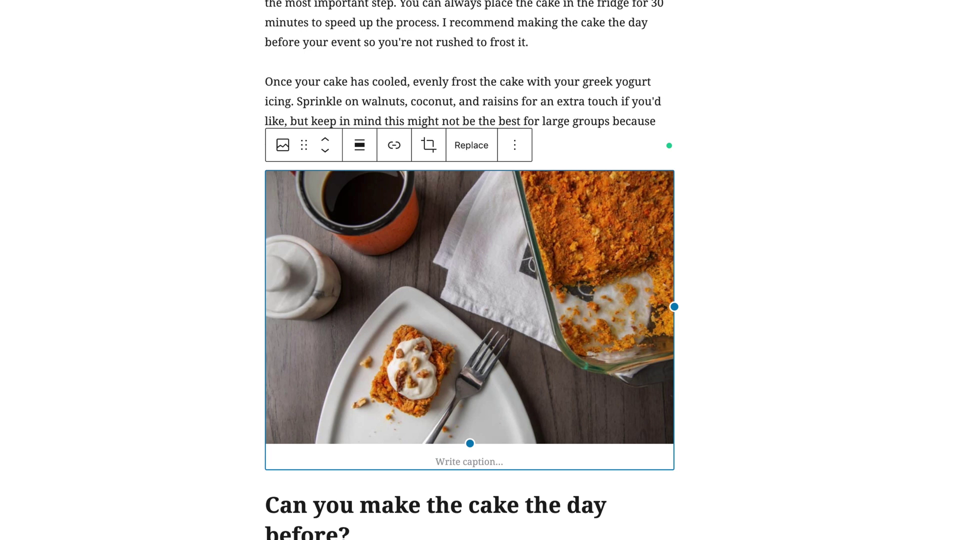
{"action": "left_click", "coordinate": [351, 533]}
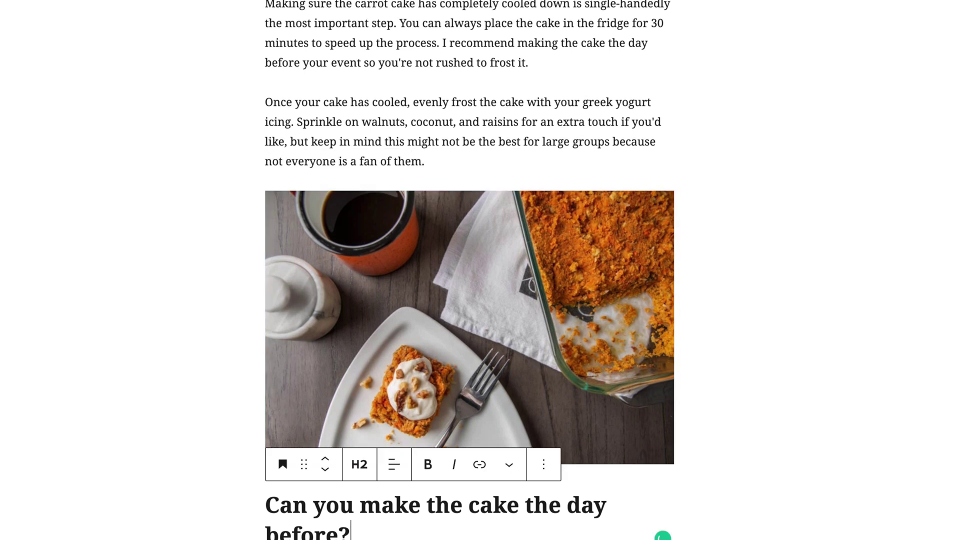
{"action": "key", "text": "Return"}
{"action": "scroll", "coordinate": [469, 300], "scroll_direction": "down", "scroll_amount": 6}
{"action": "left_click", "coordinate": [531, 428]}
{"action": "key", "text": "Down"}
{"action": "key", "text": "Down"}
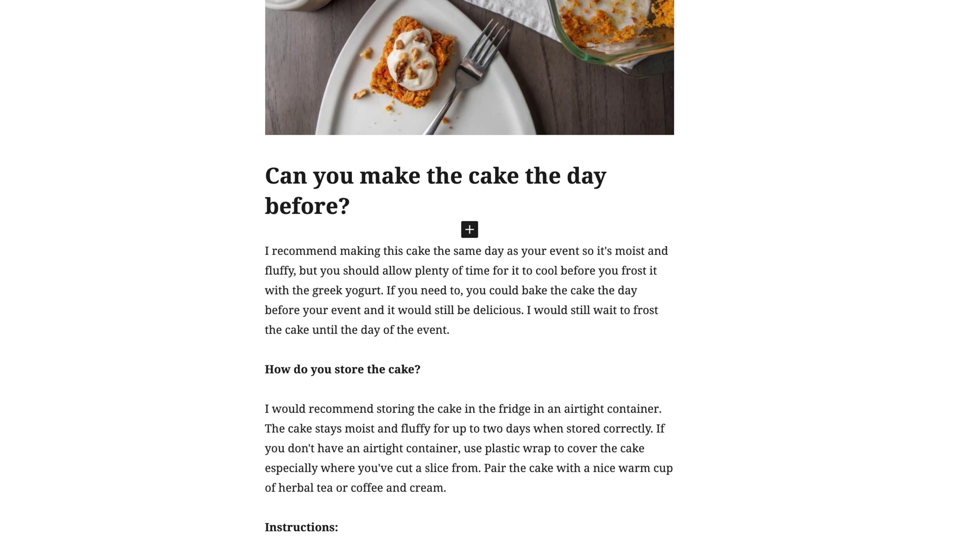
{"action": "scroll", "coordinate": [469, 270], "scroll_direction": "down", "scroll_amount": 2}
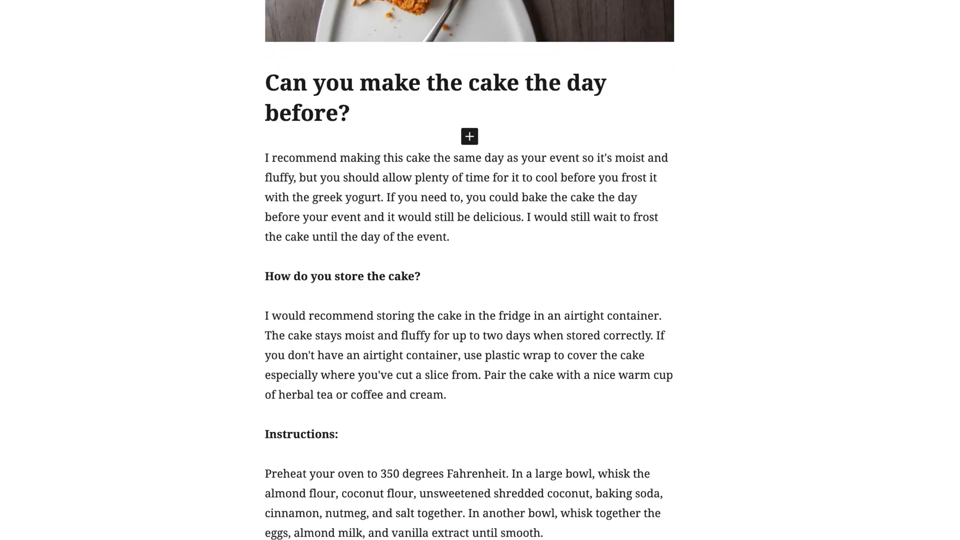
{"action": "scroll", "coordinate": [470, 270], "scroll_direction": "down", "scroll_amount": 3}
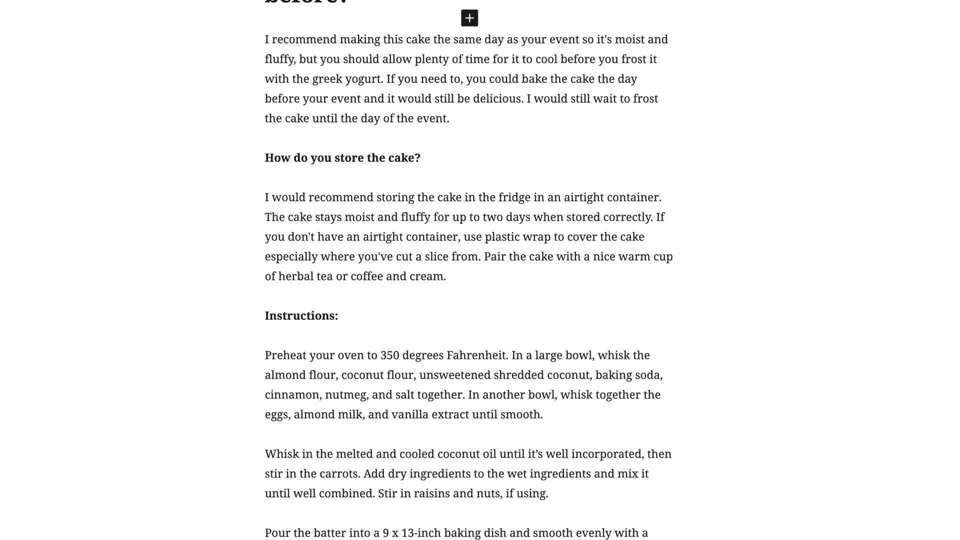
{"action": "scroll", "coordinate": [469, 270], "scroll_direction": "down", "scroll_amount": 2}
{"action": "scroll", "coordinate": [469, 270], "scroll_direction": "down", "scroll_amount": 3}
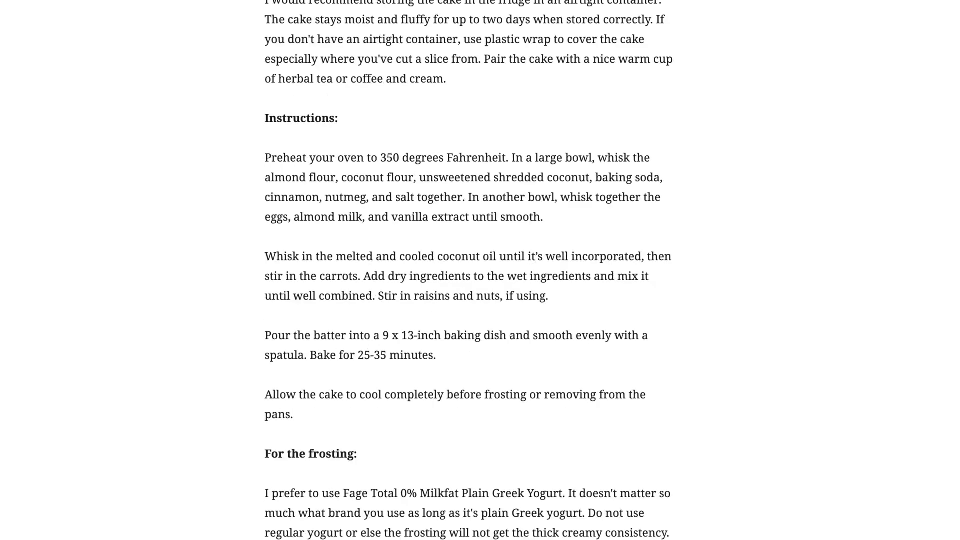
{"action": "scroll", "coordinate": [469, 270], "scroll_direction": "down", "scroll_amount": 2}
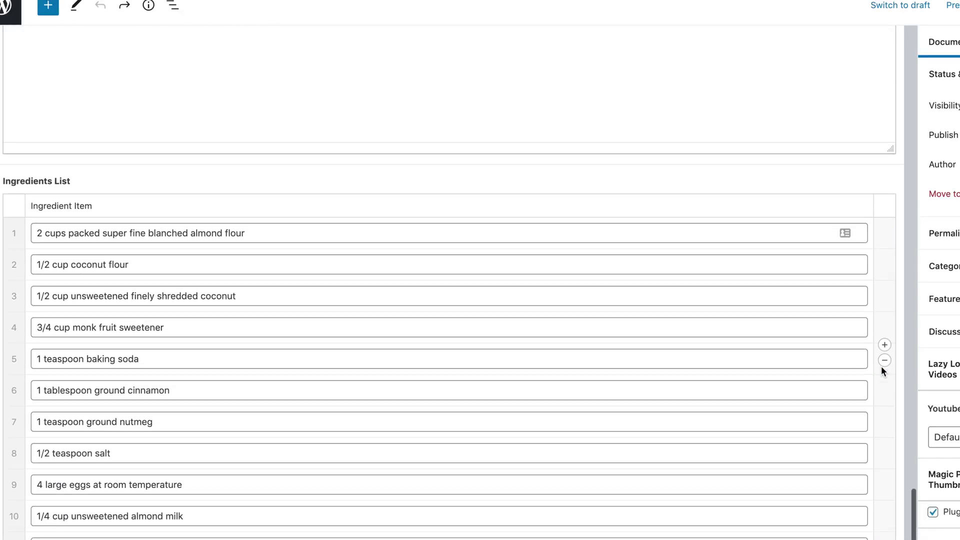
Examine the Recipe Meta fields, from the ingredients list up to the instructions, summary, cooking time and preparation time.
{"action": "left_click", "coordinate": [881, 366]}
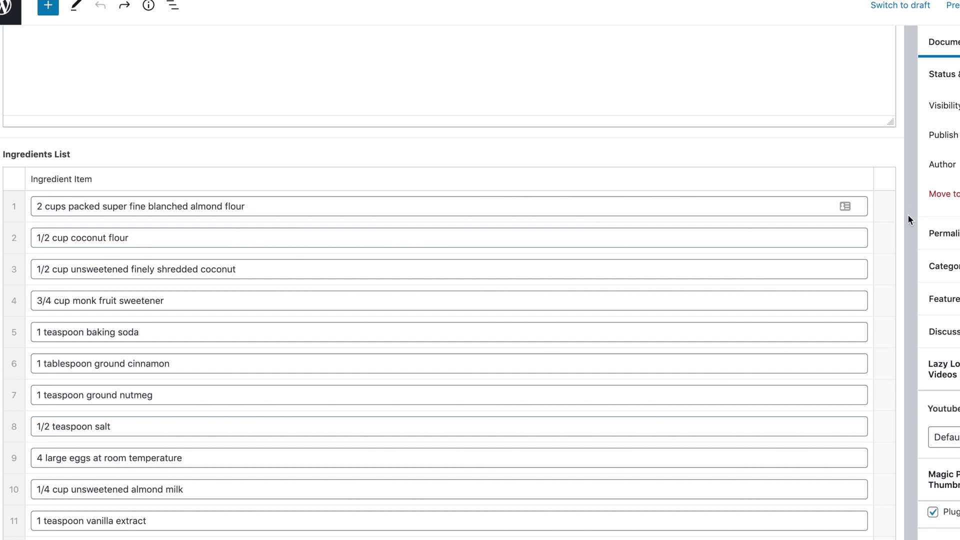
{"action": "scroll", "coordinate": [900, 211], "scroll_direction": "up", "scroll_amount": 6}
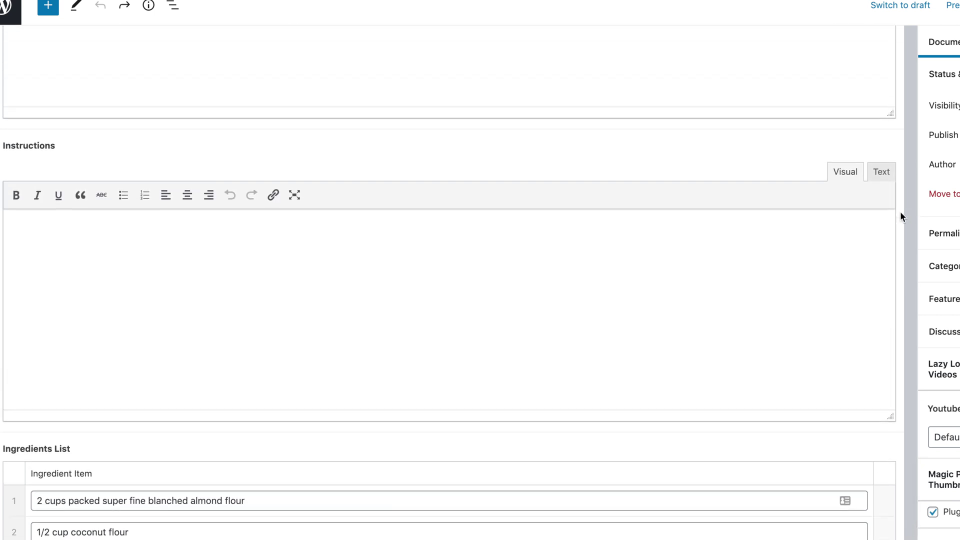
{"action": "scroll", "coordinate": [900, 213], "scroll_direction": "up", "scroll_amount": 6}
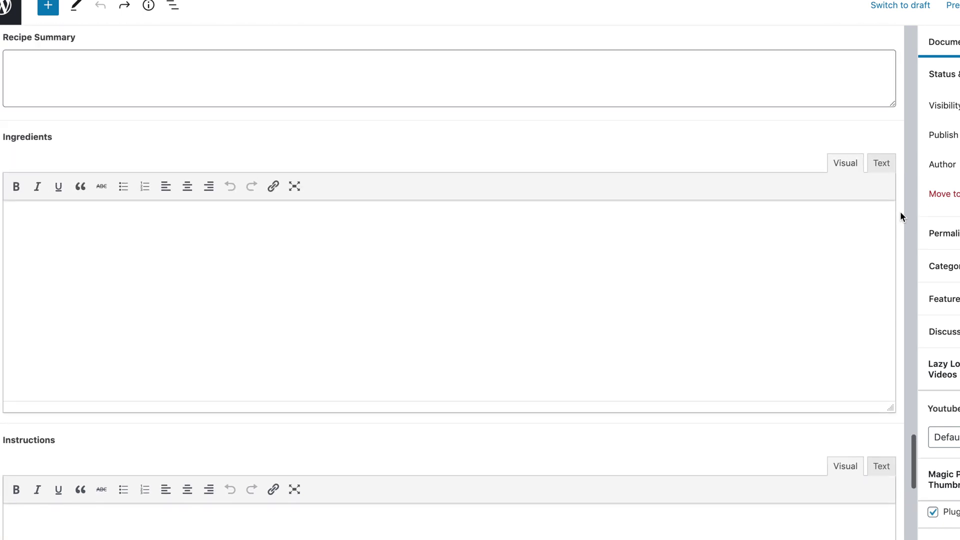
{"action": "scroll", "coordinate": [900, 213], "scroll_direction": "up", "scroll_amount": 3}
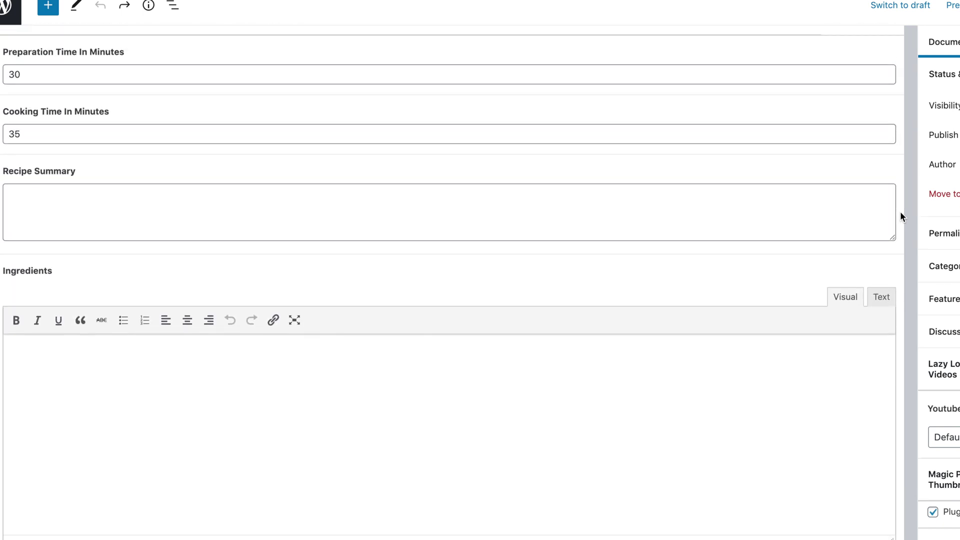
{"action": "scroll", "coordinate": [899, 212], "scroll_direction": "up", "scroll_amount": 2}
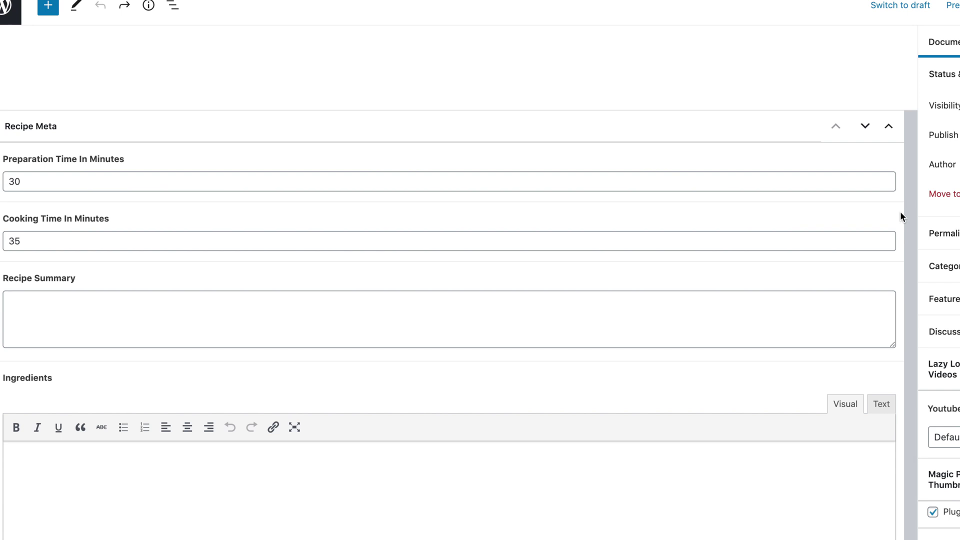
{"action": "scroll", "coordinate": [900, 214], "scroll_direction": "up", "scroll_amount": 2}
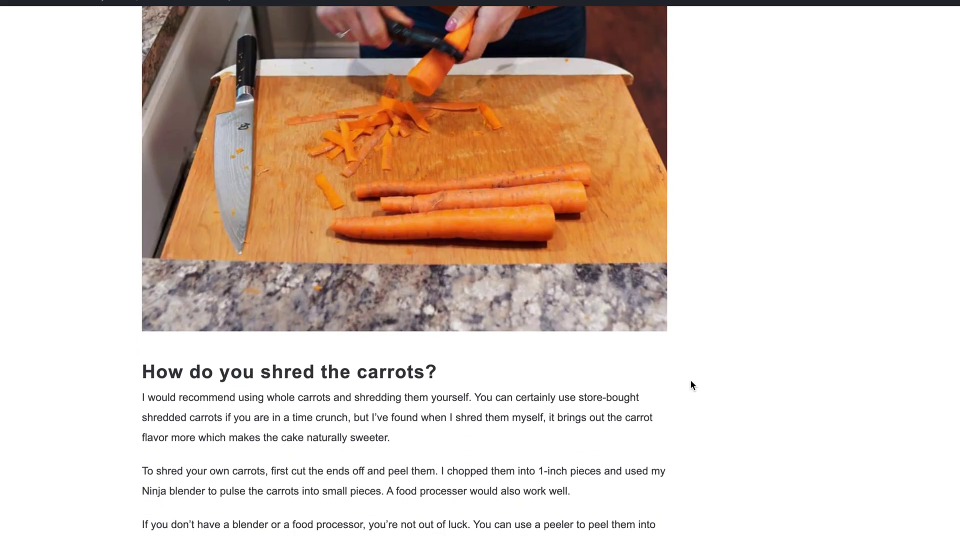
Check the published recipe page from the carrot-shredding section down through the instructions to the ingredients list.
{"action": "scroll", "coordinate": [692, 383], "scroll_direction": "down", "scroll_amount": 3}
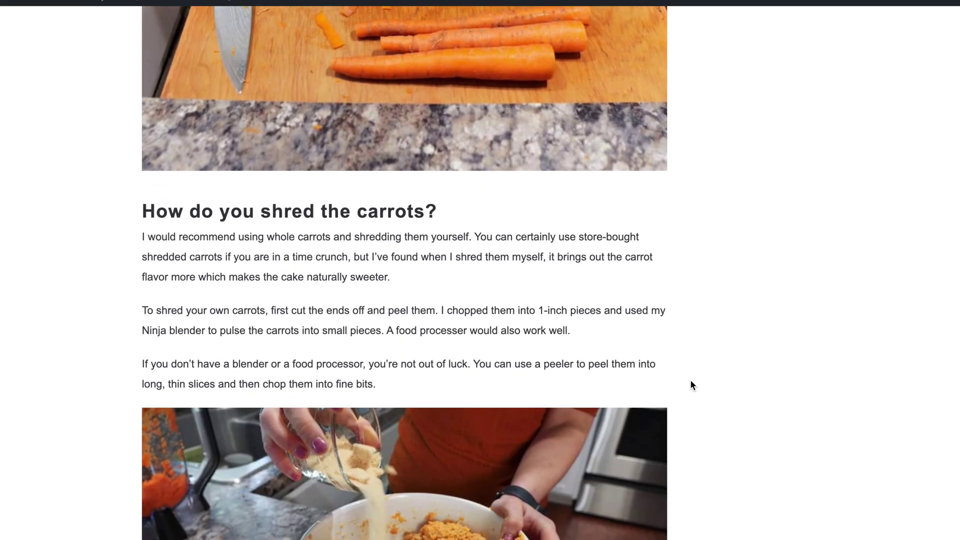
{"action": "scroll", "coordinate": [692, 384], "scroll_direction": "down", "scroll_amount": 6}
{"action": "scroll", "coordinate": [690, 384], "scroll_direction": "down", "scroll_amount": 12}
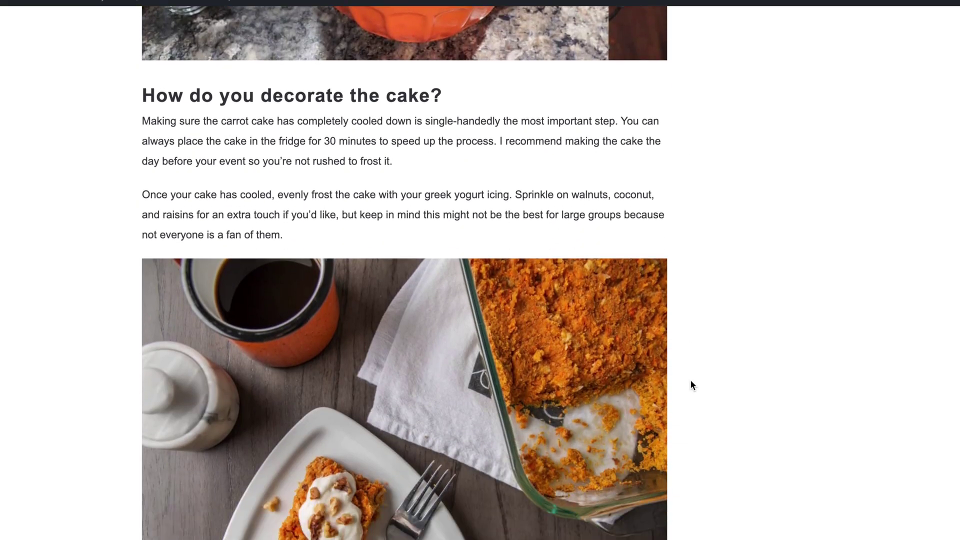
{"action": "scroll", "coordinate": [691, 384], "scroll_direction": "down", "scroll_amount": 5}
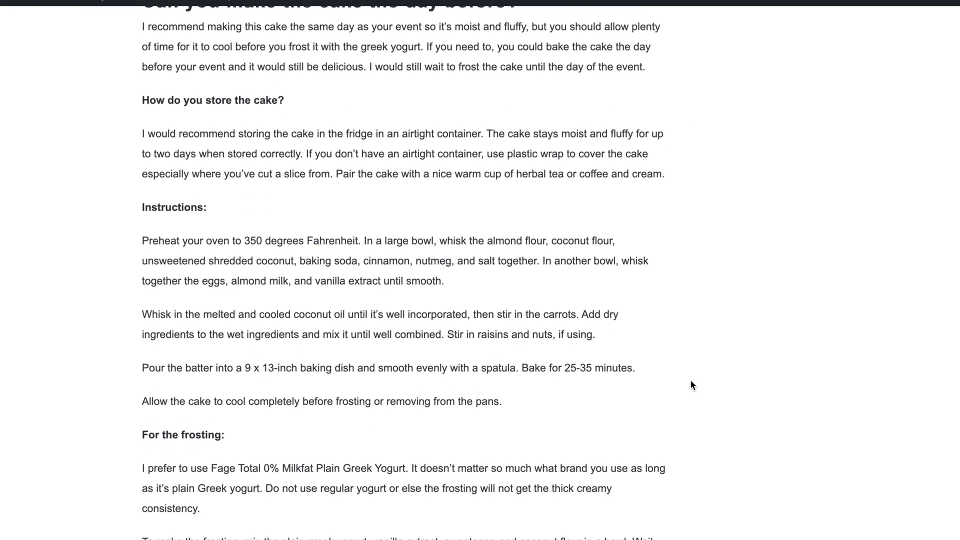
{"action": "scroll", "coordinate": [690, 381], "scroll_direction": "down", "scroll_amount": 9}
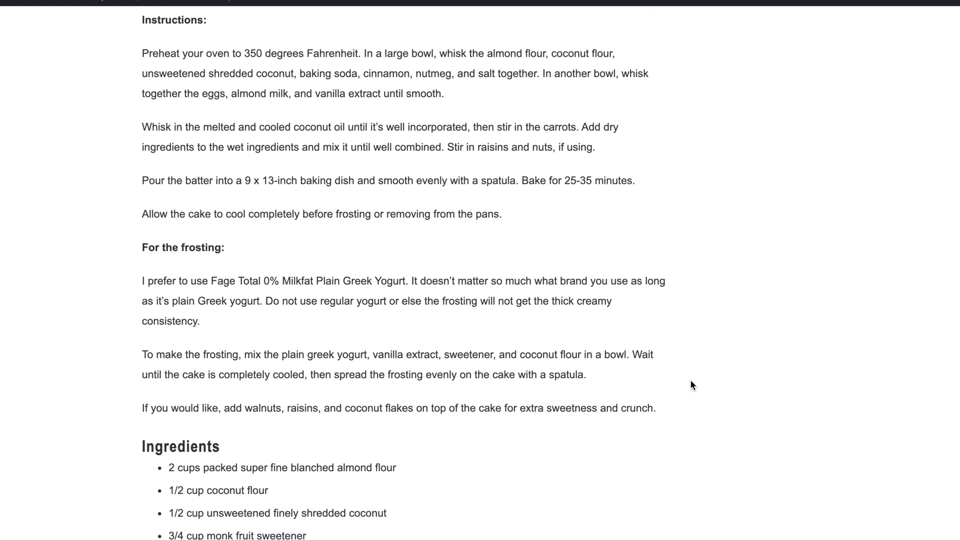
{"action": "scroll", "coordinate": [692, 385], "scroll_direction": "down", "scroll_amount": 1}
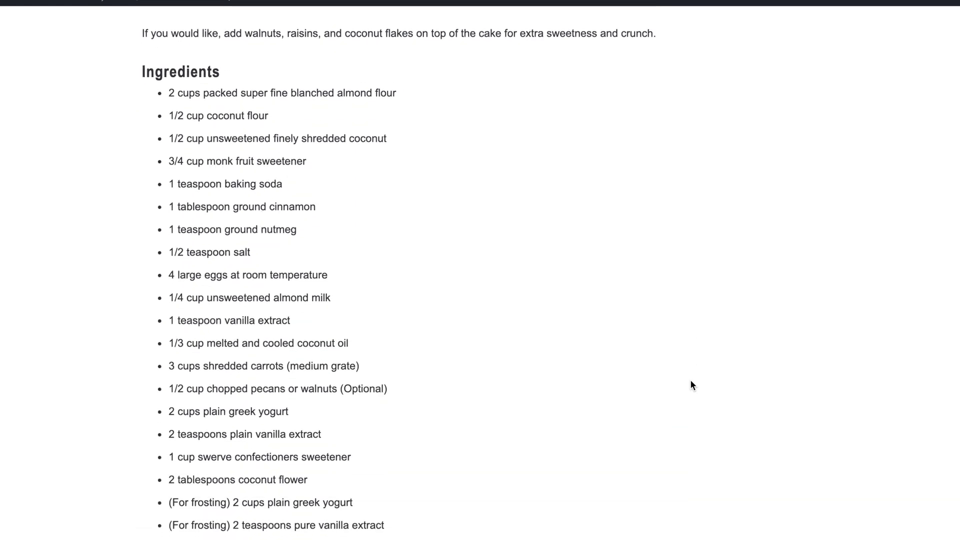
{"action": "scroll", "coordinate": [693, 385], "scroll_direction": "down", "scroll_amount": 1}
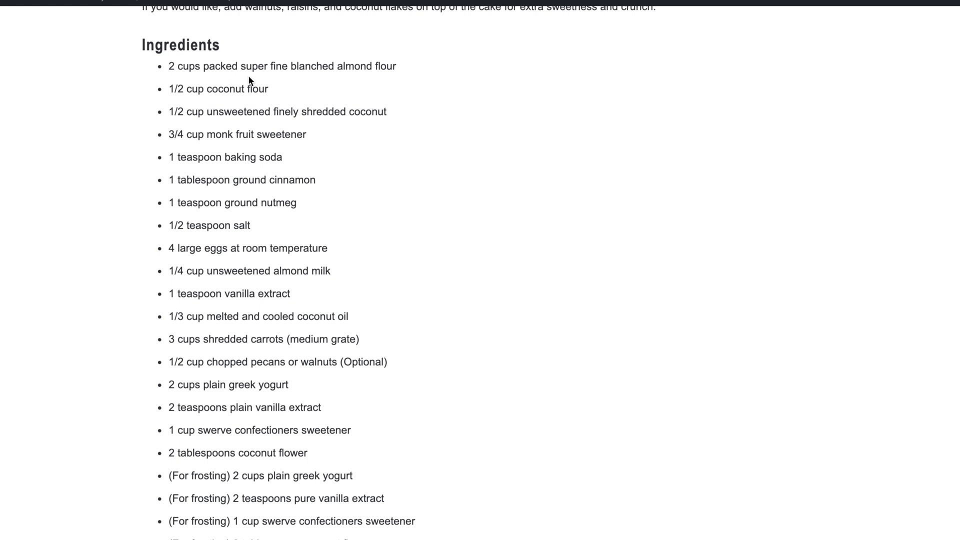